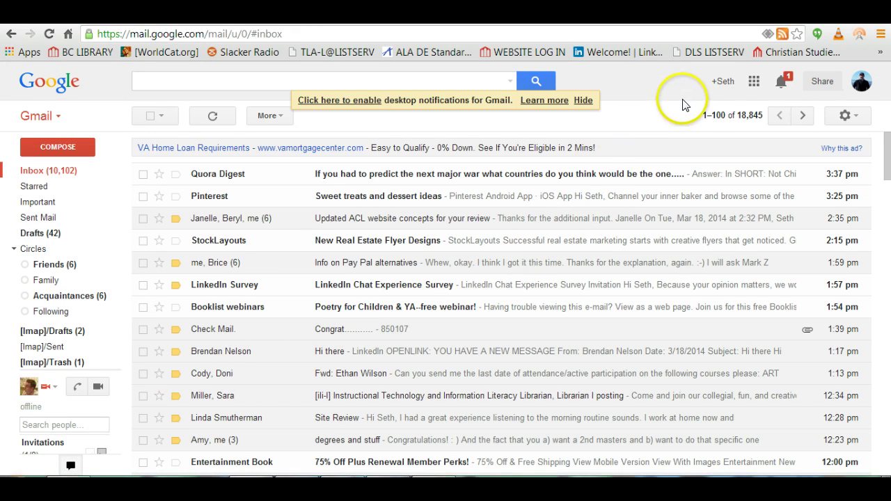
Step: Open the Google apps grid from the top-right of the Gmail inbox
{"action": "left_click", "coordinate": [757, 86]}
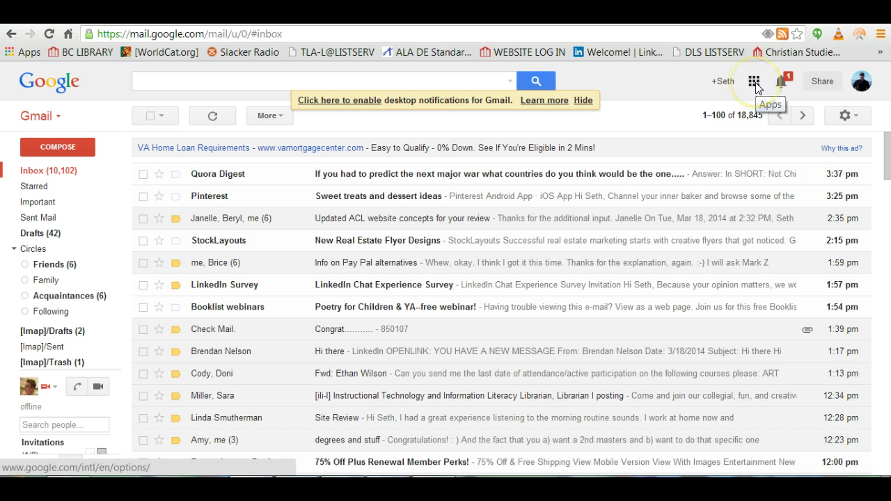
Step: Go to Google Drive and create a blank presentation with the Simple Light theme
{"action": "left_click", "coordinate": [774, 288]}
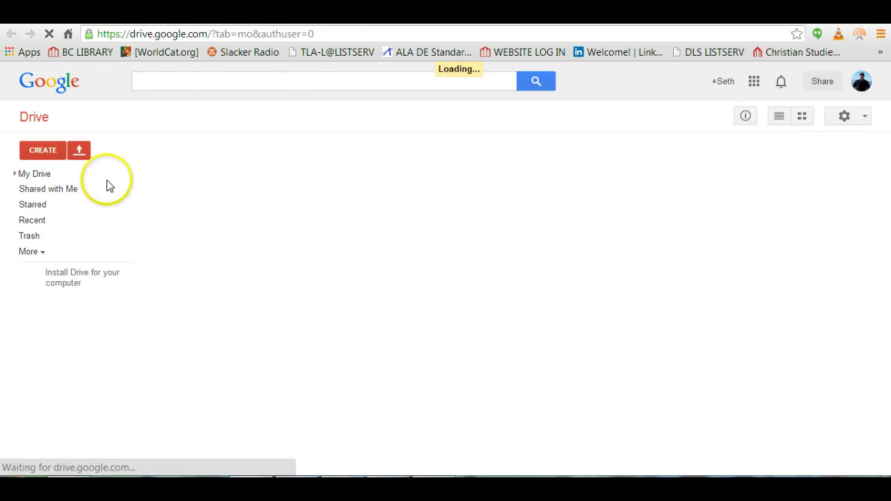
{"action": "left_click", "coordinate": [45, 153]}
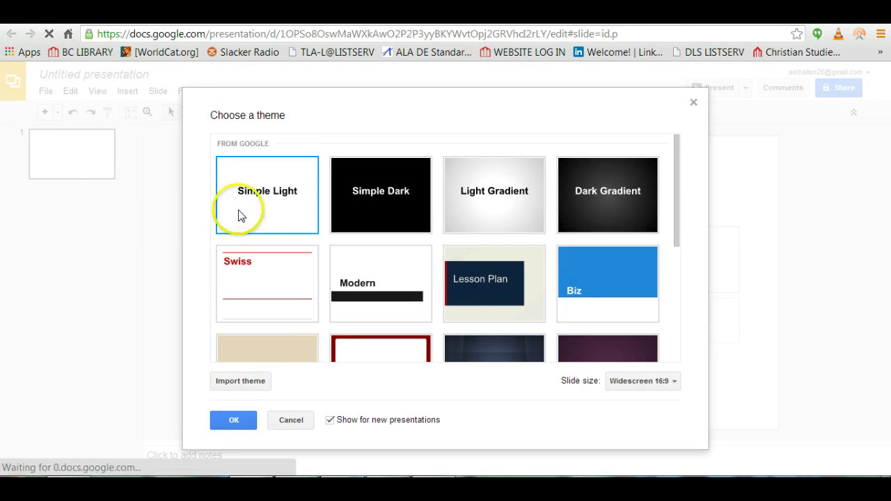
{"action": "left_click", "coordinate": [234, 420]}
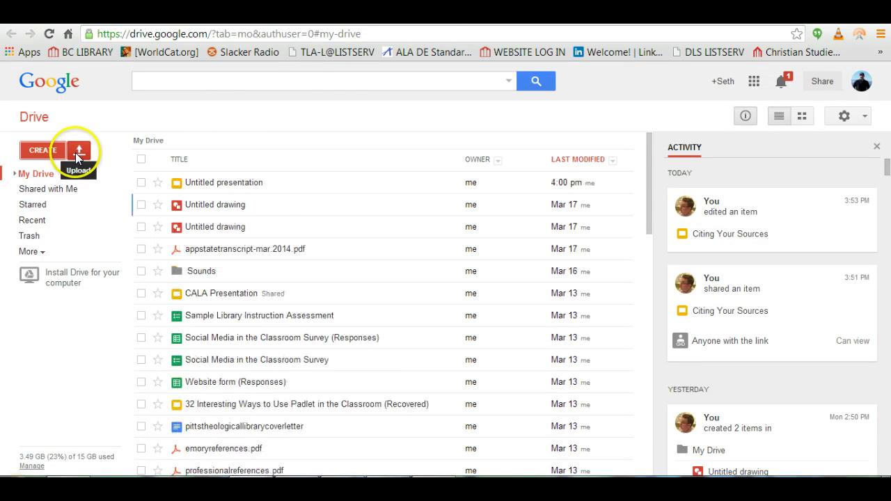
Step: Upload Citing Your Sources.pptx from the computer into Google Drive
{"action": "left_click", "coordinate": [77, 154]}
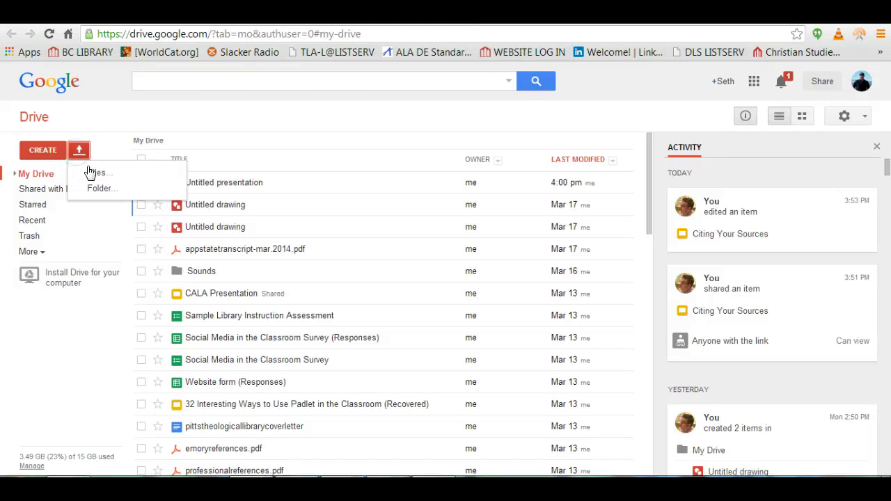
{"action": "left_click", "coordinate": [92, 173]}
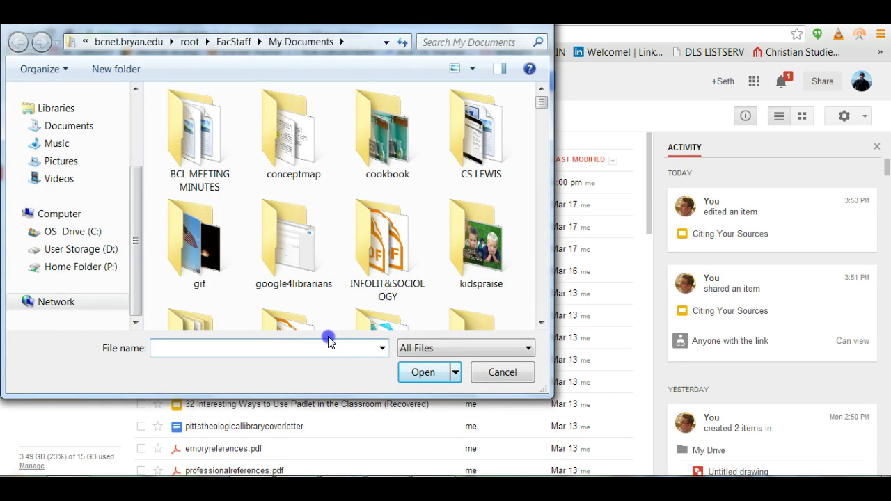
{"action": "type", "text": "citing"}
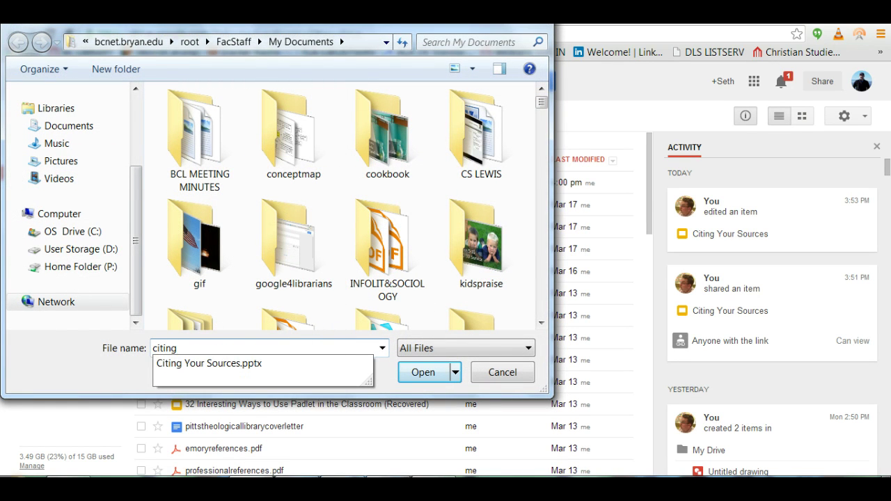
{"action": "key", "text": "Down"}
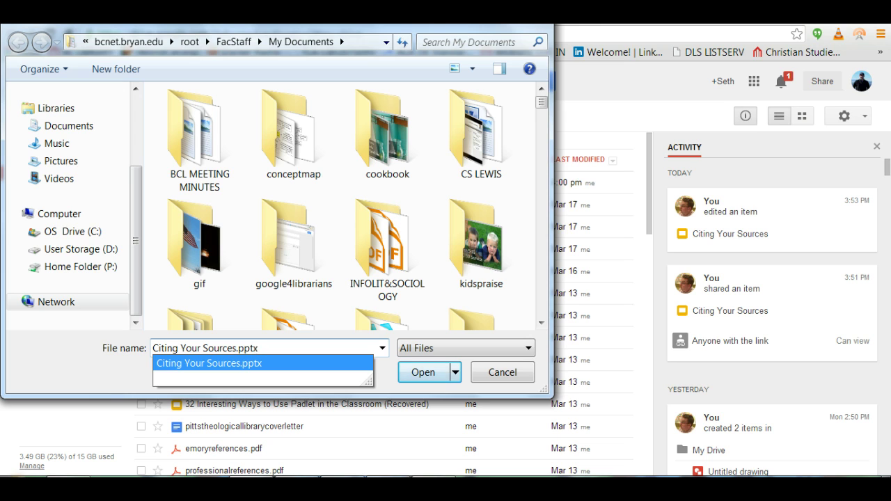
{"action": "key", "text": "Return"}
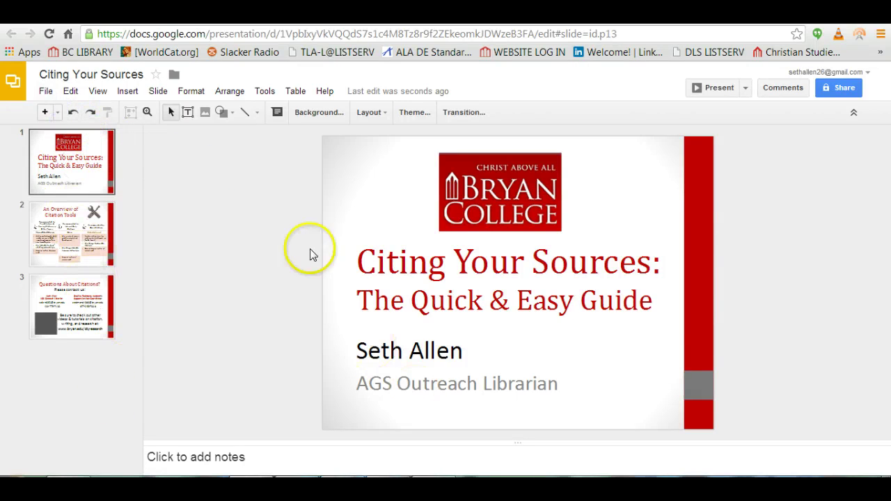
Step: Set sharing to 'Anyone with the link' can view, and copy the share link
{"action": "left_click", "coordinate": [45, 91]}
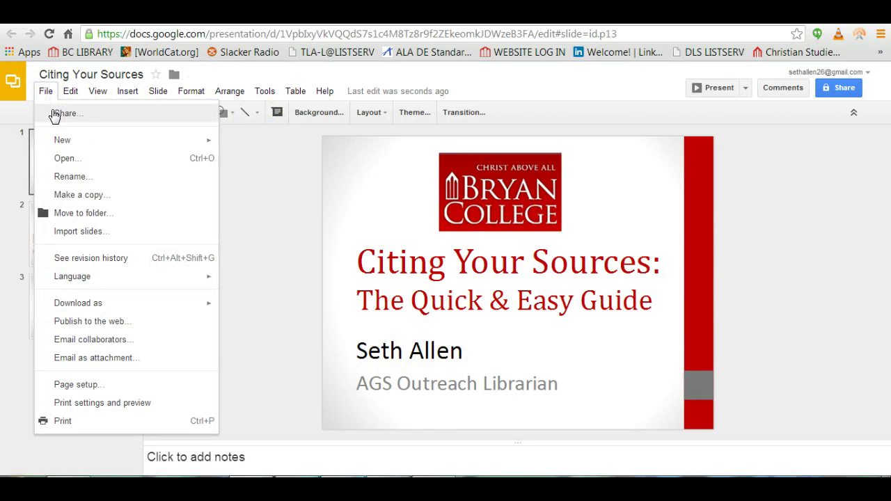
{"action": "left_click", "coordinate": [55, 114]}
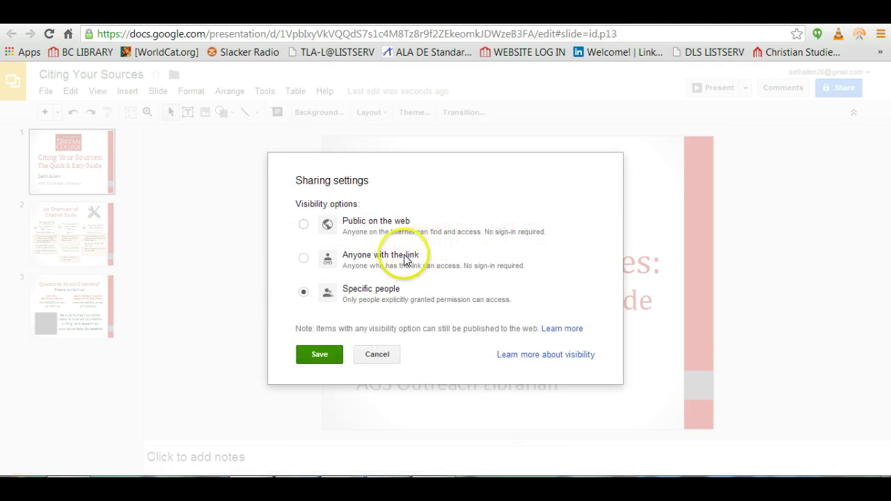
{"action": "left_click", "coordinate": [304, 259]}
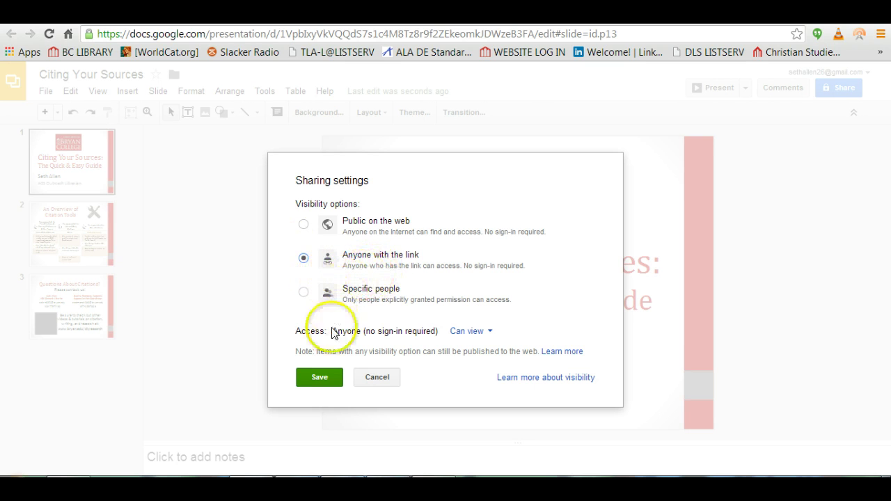
{"action": "left_click", "coordinate": [323, 381]}
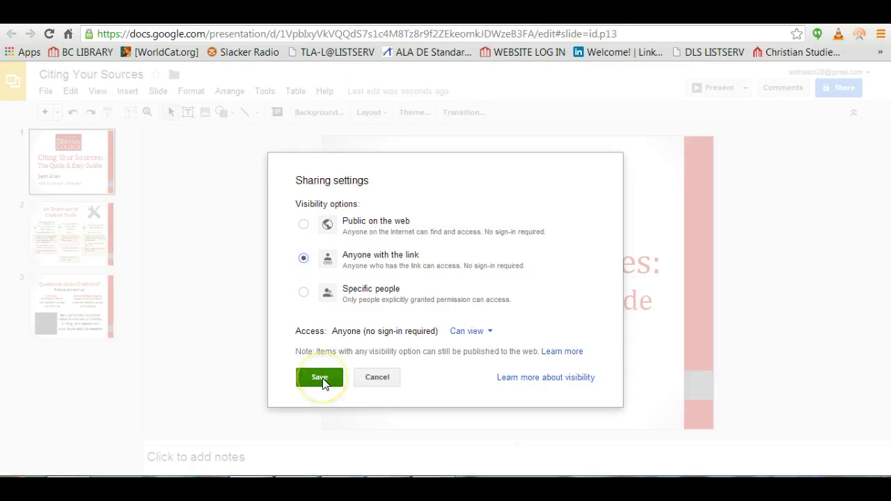
{"action": "left_click", "coordinate": [322, 380]}
{"action": "left_click", "coordinate": [348, 142]}
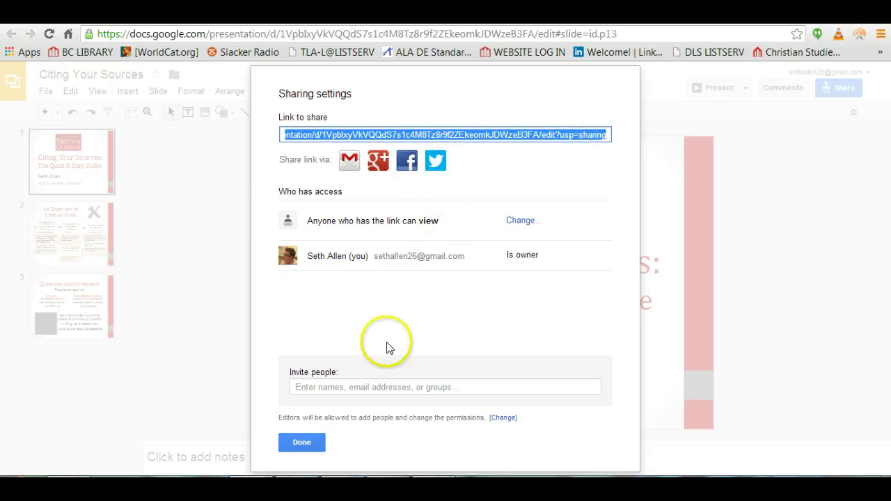
{"action": "left_click", "coordinate": [313, 443]}
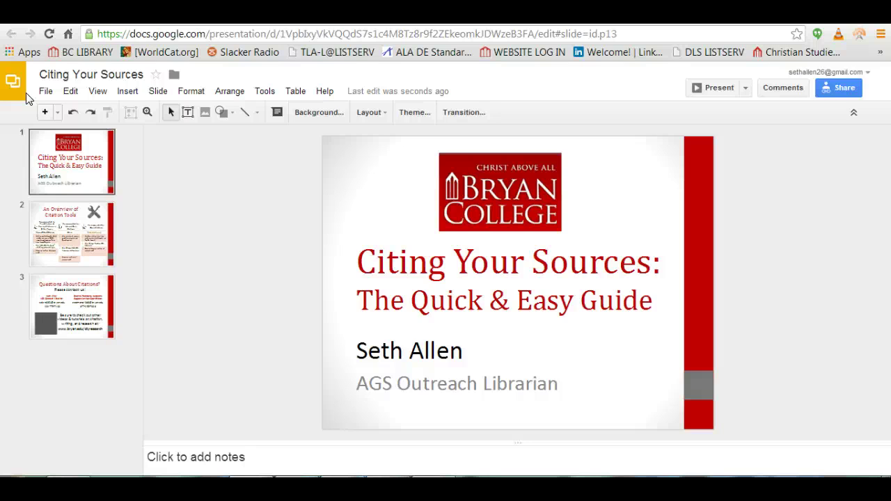
Step: Publish the Citing Your Sources presentation to the web
{"action": "left_click", "coordinate": [46, 92]}
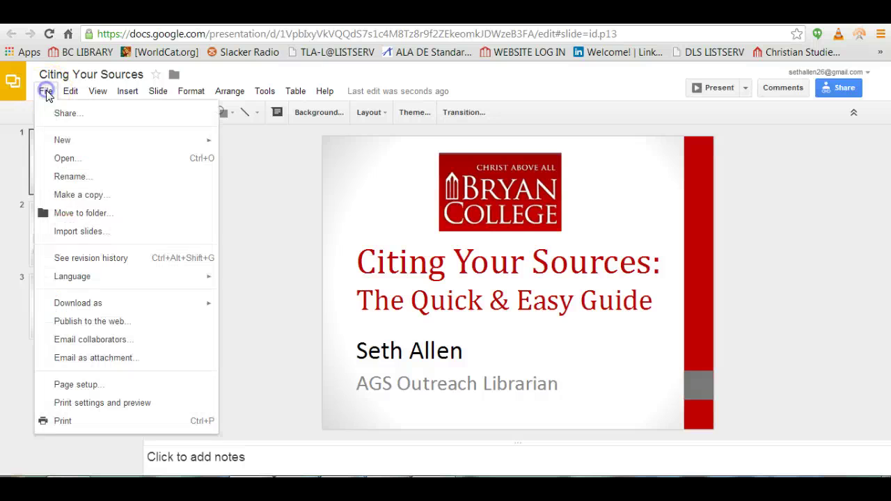
{"action": "left_click", "coordinate": [91, 323]}
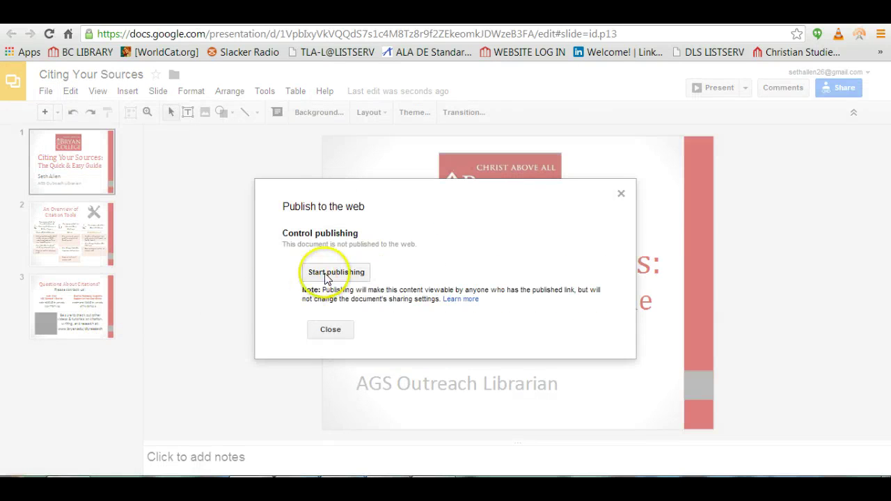
{"action": "left_click", "coordinate": [331, 275]}
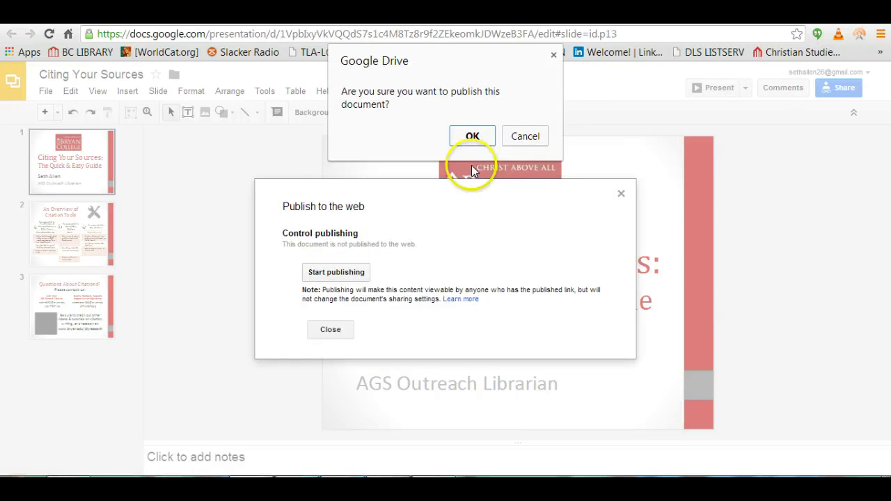
{"action": "left_click", "coordinate": [485, 135]}
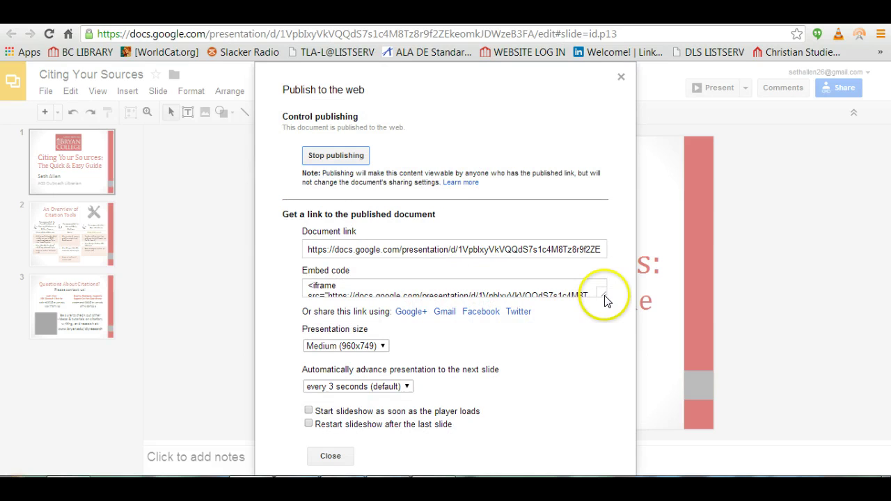
Step: Set the embed size to Large (1440x1109), leave auto-advance unchanged, and close publishing
{"action": "mouse_move", "coordinate": [602, 298]}
{"action": "left_mouse_down"}
{"action": "mouse_move", "coordinate": [603, 344]}
{"action": "mouse_move", "coordinate": [368, 283]}
{"action": "mouse_move", "coordinate": [308, 282]}
{"action": "left_mouse_up"}
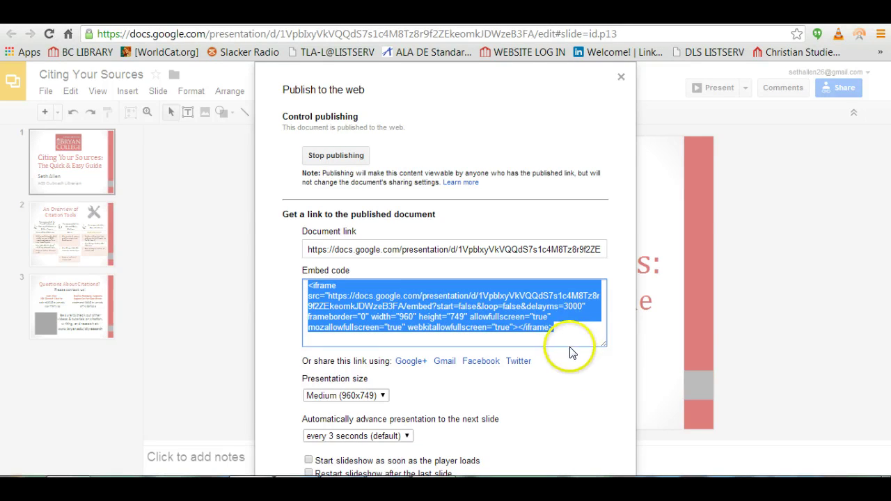
{"action": "left_click", "coordinate": [609, 391]}
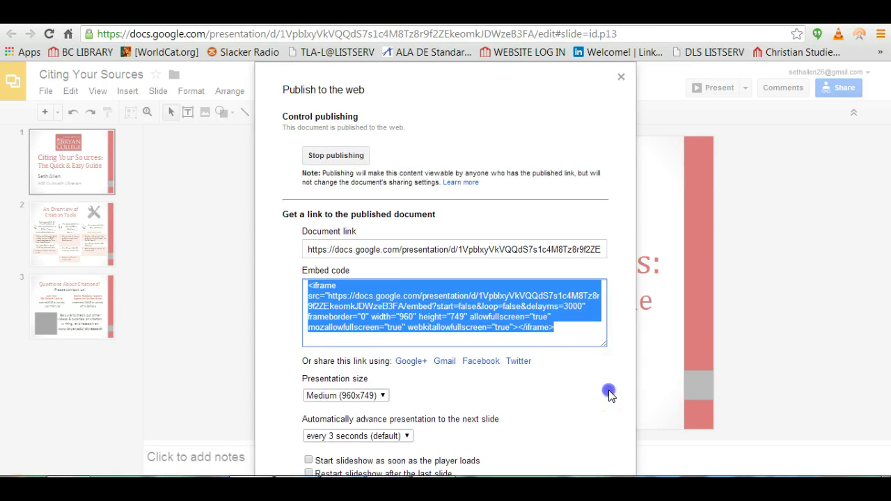
{"action": "left_click", "coordinate": [382, 396]}
{"action": "left_click", "coordinate": [341, 428]}
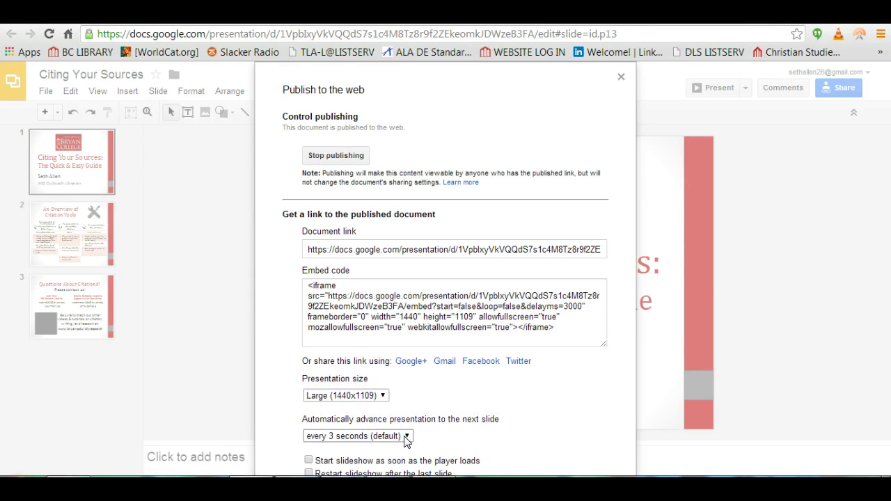
{"action": "left_click", "coordinate": [406, 438]}
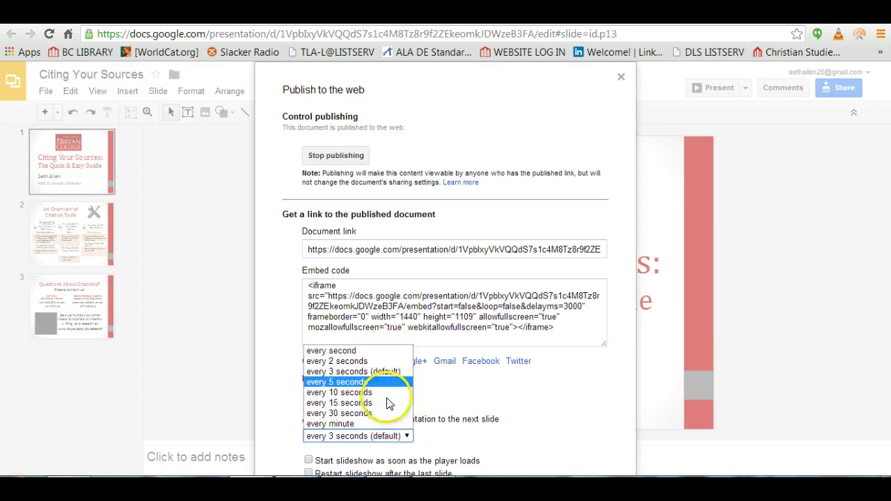
{"action": "left_click", "coordinate": [454, 402]}
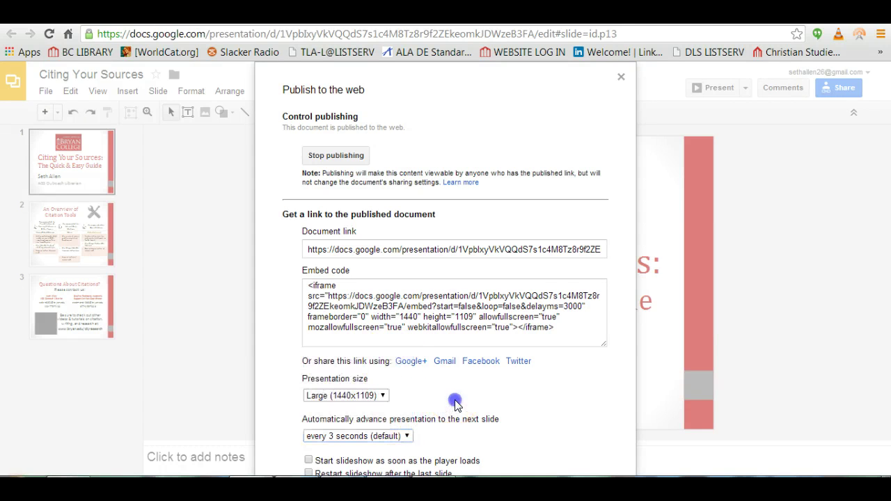
{"action": "left_click", "coordinate": [620, 77]}
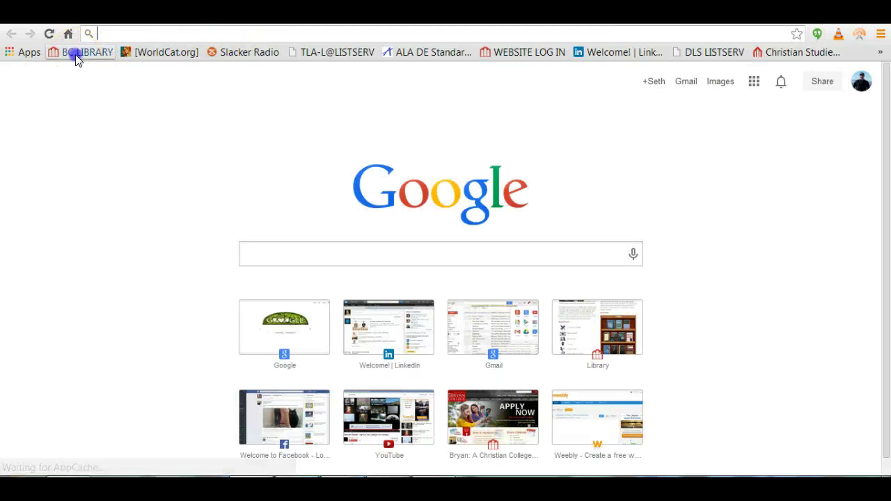
Step: View the embedded slideshow on the Bryan College library site, then return to Slides
{"action": "left_click", "coordinate": [78, 54]}
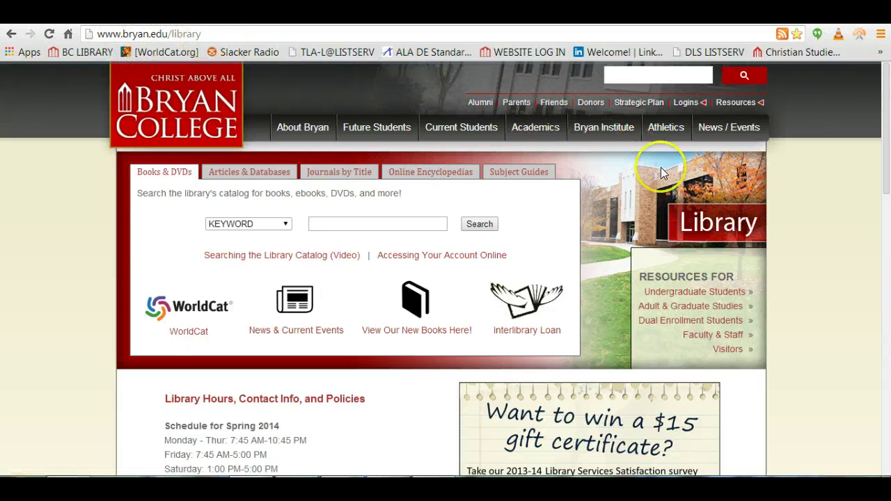
{"action": "scroll", "coordinate": [828, 361], "scroll_direction": "down", "scroll_amount": 1}
{"action": "scroll", "coordinate": [828, 361], "scroll_direction": "down", "scroll_amount": 2}
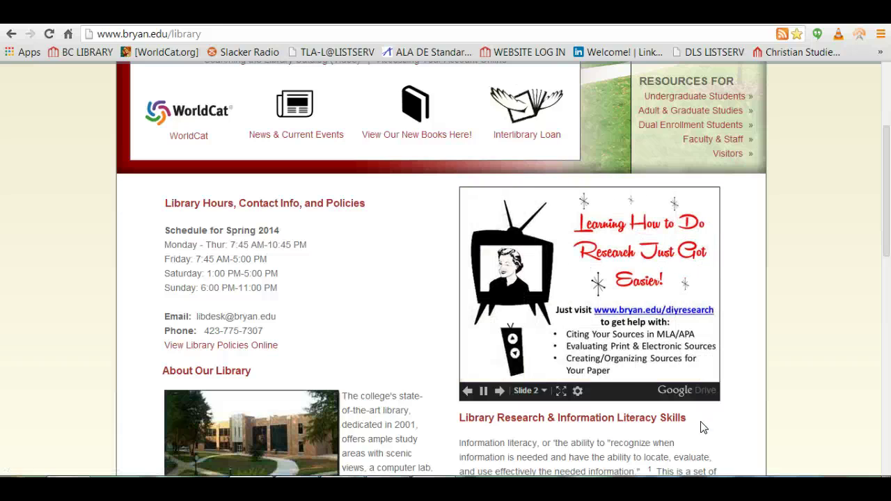
{"action": "left_click", "coordinate": [592, 374]}
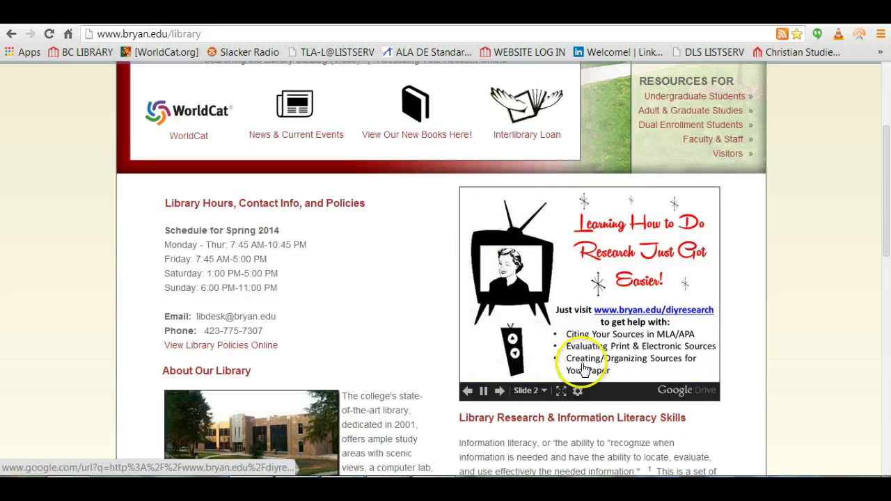
{"action": "left_click", "coordinate": [523, 47]}
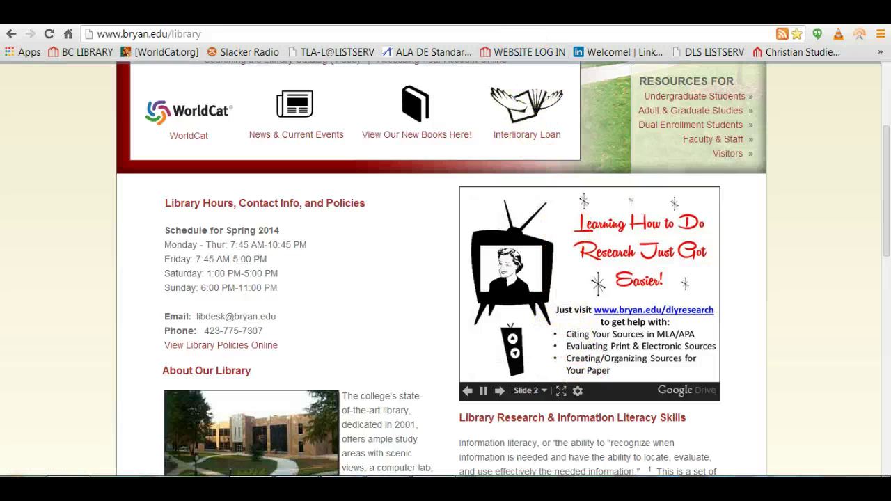
{"action": "left_click", "coordinate": [527, 19]}
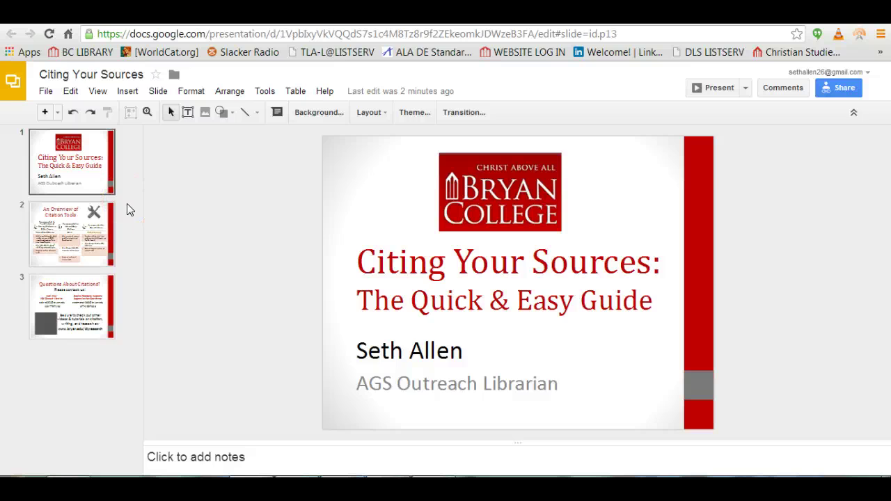
Step: Insert a new blank slide 2 after the title slide
{"action": "left_click", "coordinate": [128, 176]}
{"action": "left_click", "coordinate": [128, 93]}
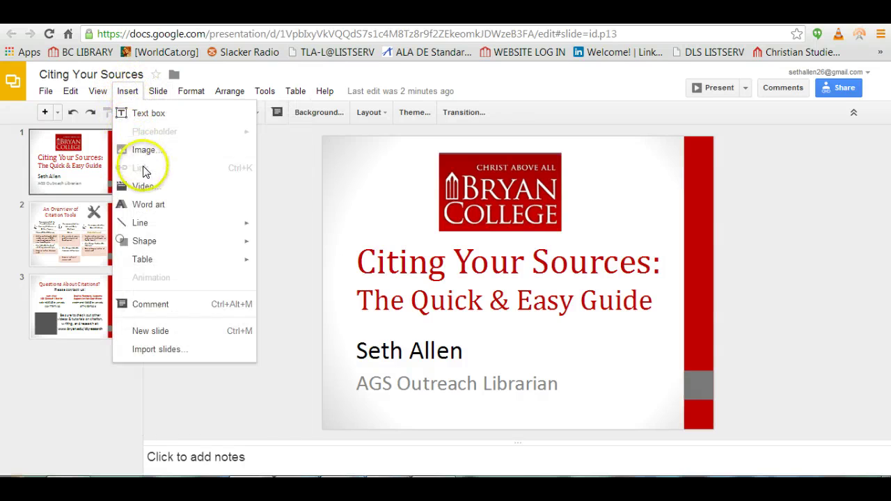
{"action": "left_click", "coordinate": [154, 334]}
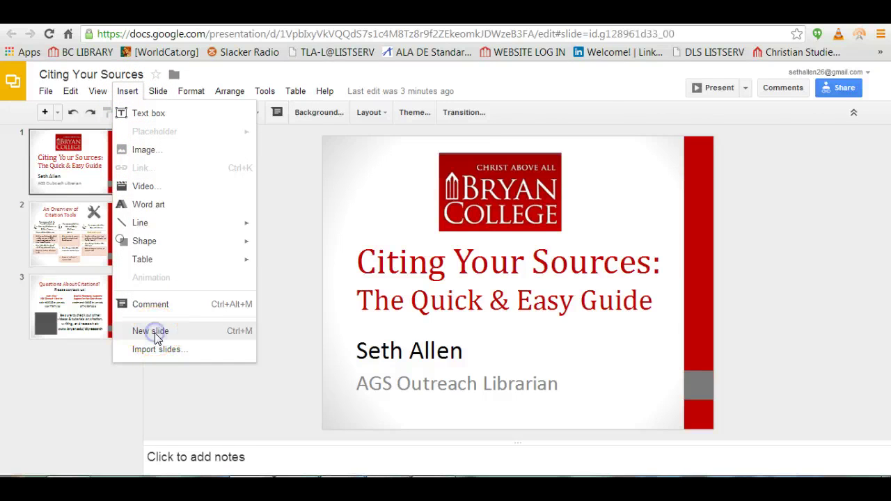
{"action": "left_click", "coordinate": [334, 191]}
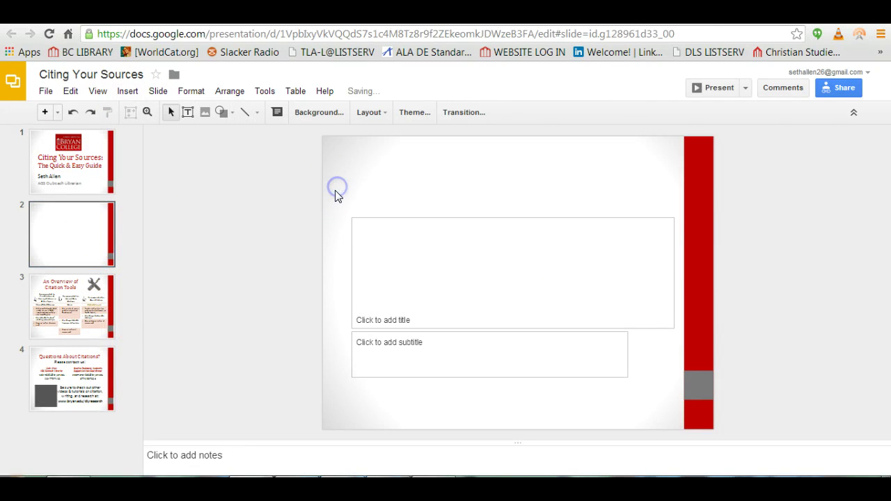
Step: Search YouTube for 'apa citation' and insert the APA In Text Citations video
{"action": "left_click", "coordinate": [127, 91]}
{"action": "left_click", "coordinate": [156, 191]}
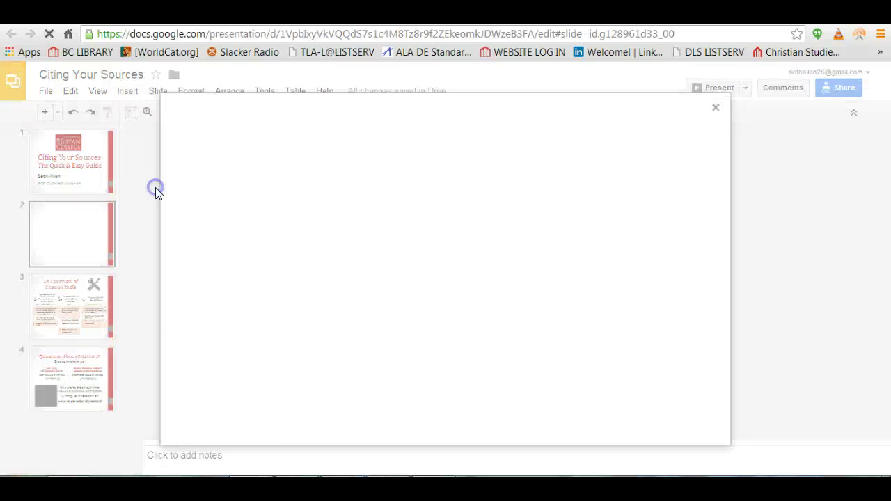
{"action": "left_click", "coordinate": [388, 153]}
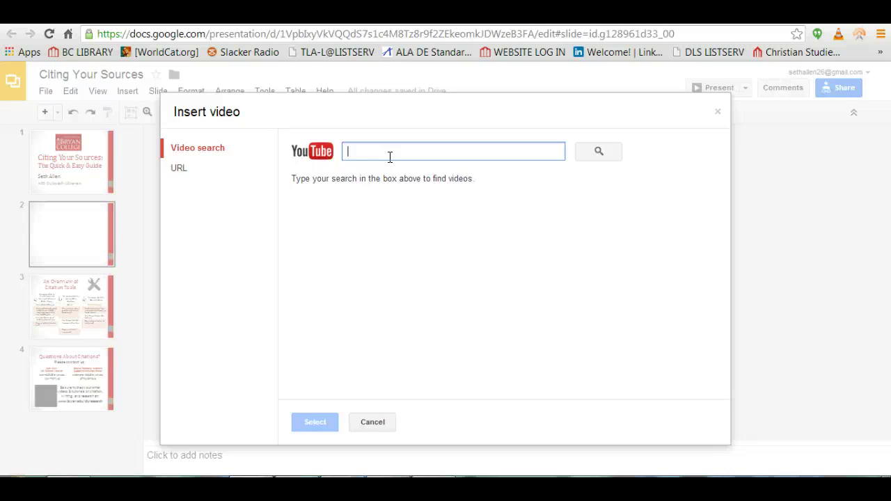
{"action": "type", "text": "apa citation"}
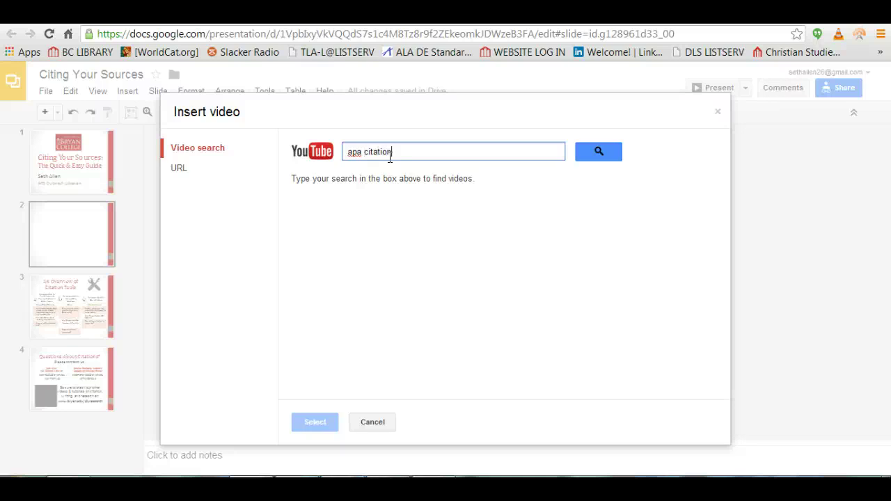
{"action": "left_click", "coordinate": [585, 151]}
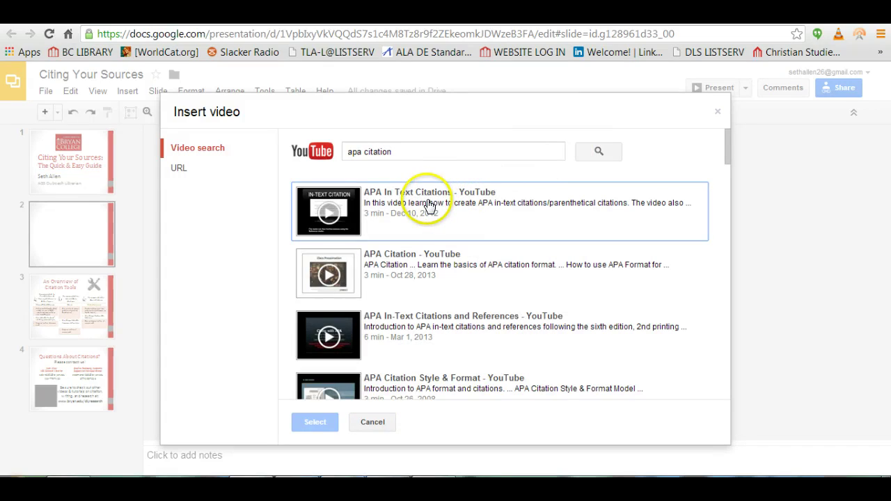
{"action": "left_click", "coordinate": [428, 207]}
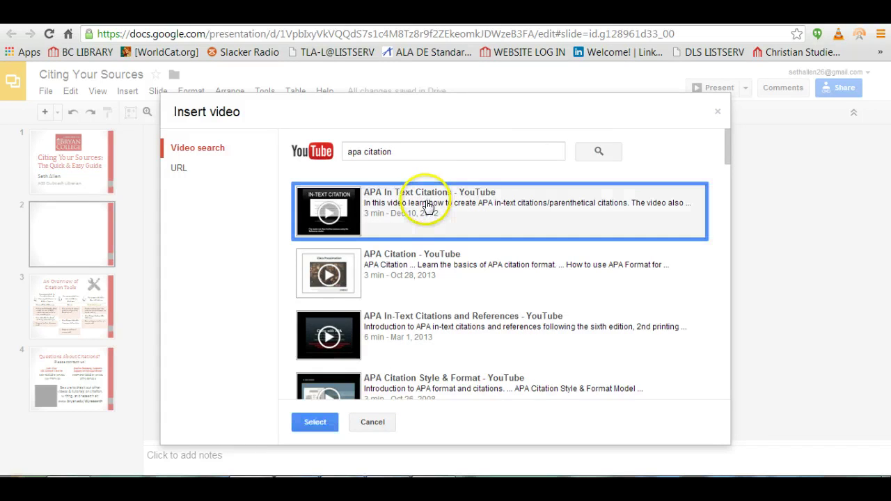
{"action": "left_click", "coordinate": [312, 423]}
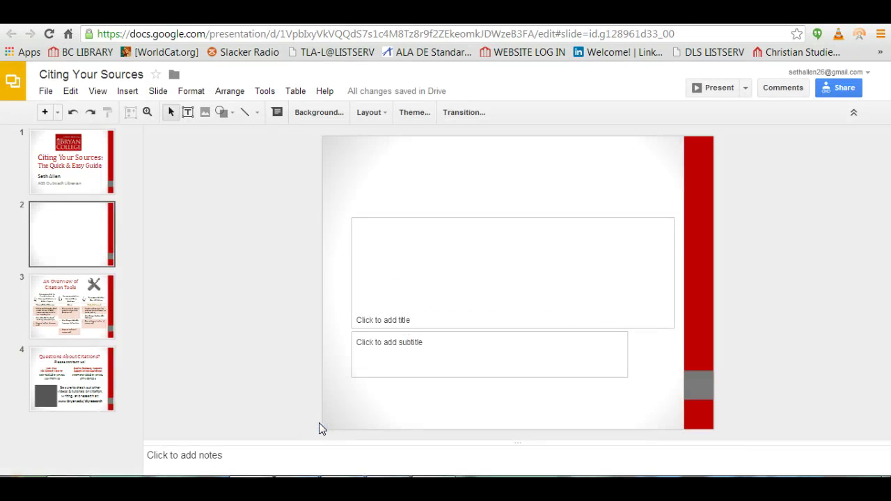
Step: Move the video to the slide's top-left and stretch its corner to fill the slide
{"action": "left_click", "coordinate": [375, 223]}
{"action": "left_click", "coordinate": [479, 241]}
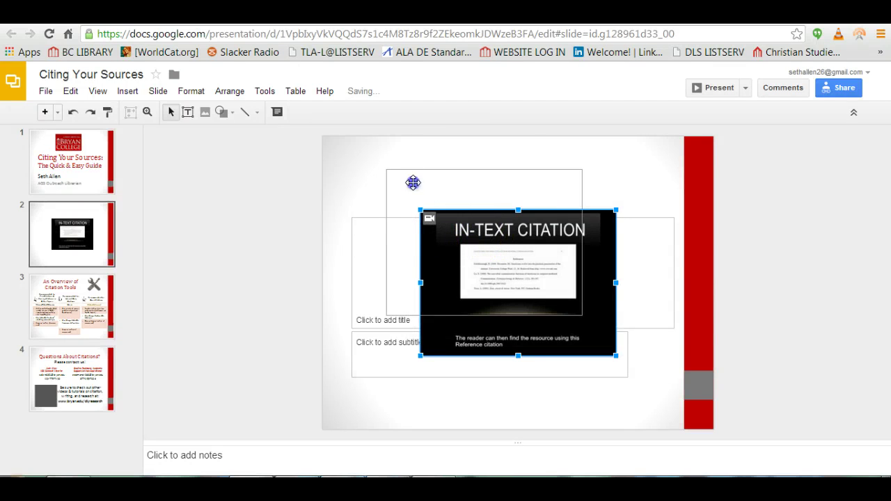
{"action": "left_click_drag", "start_coordinate": [478, 240], "coordinate": [391, 170]}
{"action": "mouse_move", "coordinate": [526, 286]}
{"action": "left_mouse_down"}
{"action": "mouse_move", "coordinate": [663, 413]}
{"action": "mouse_move", "coordinate": [656, 410]}
{"action": "left_mouse_up"}
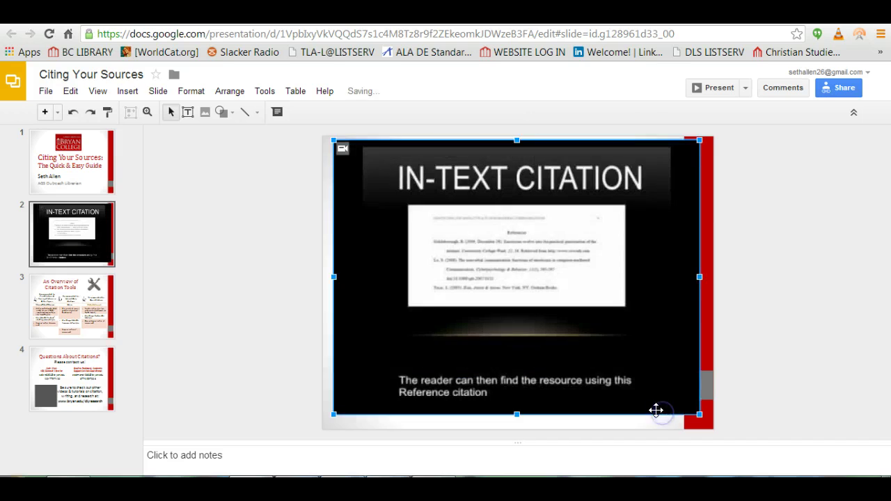
{"action": "left_click", "coordinate": [807, 267]}
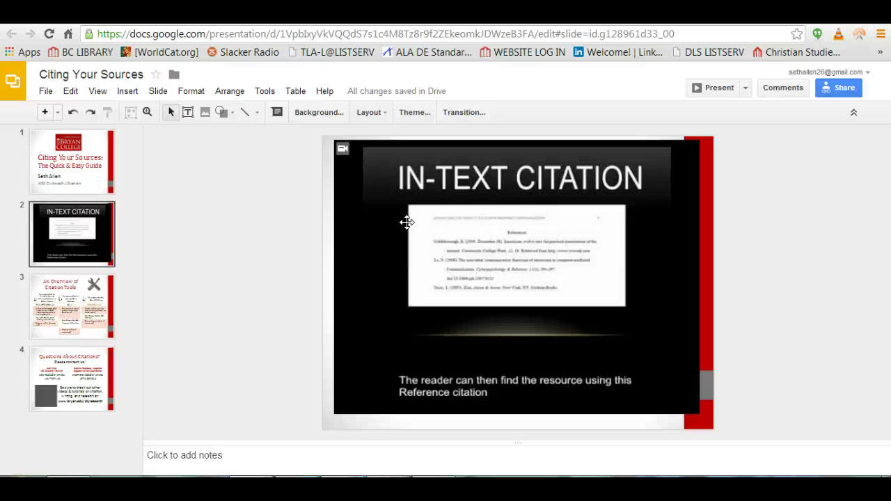
{"action": "left_click", "coordinate": [714, 93]}
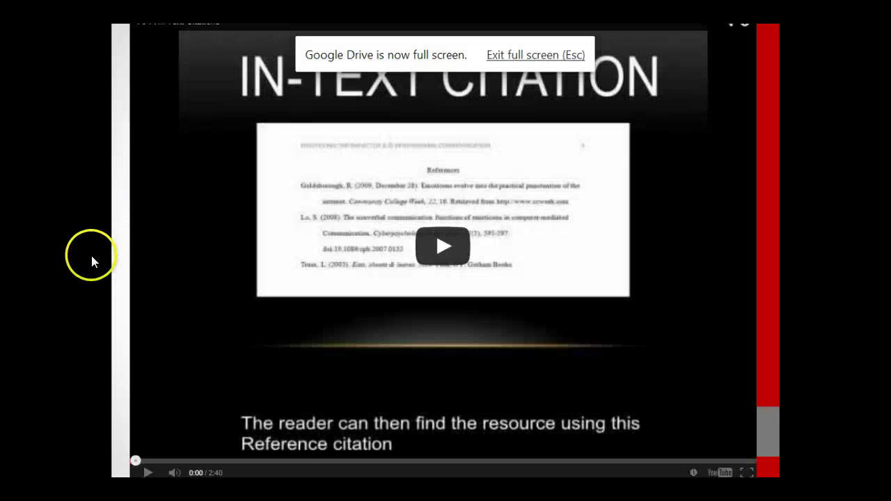
{"action": "left_click", "coordinate": [446, 249]}
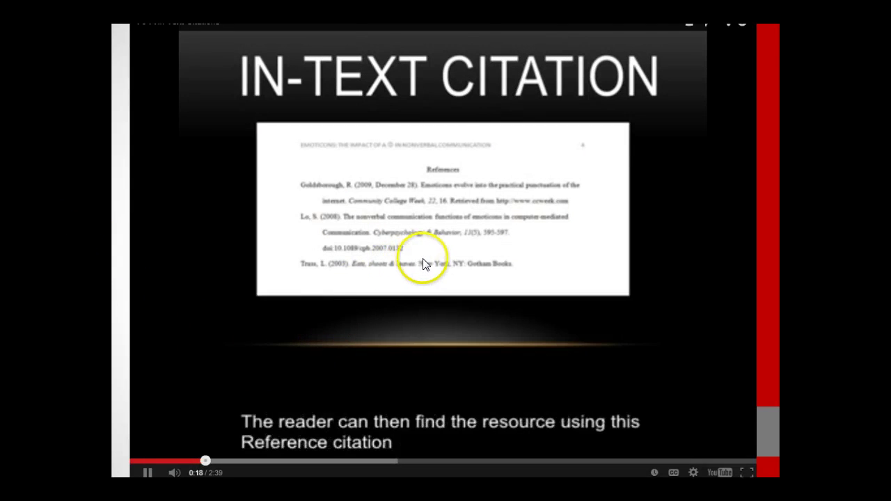
{"action": "double_click", "coordinate": [478, 265]}
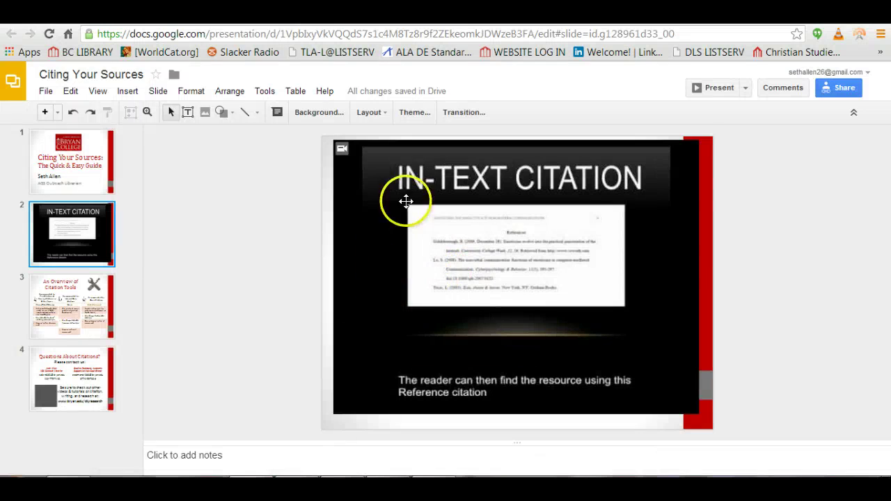
{"action": "left_click", "coordinate": [877, 268]}
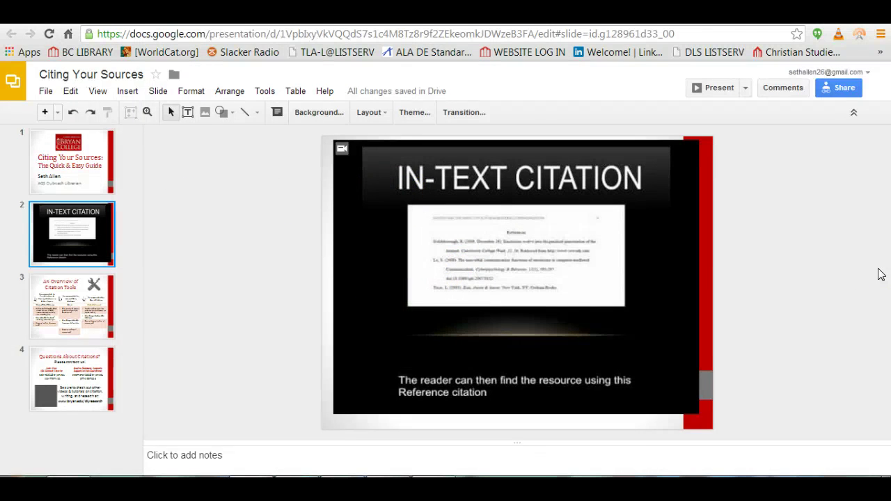